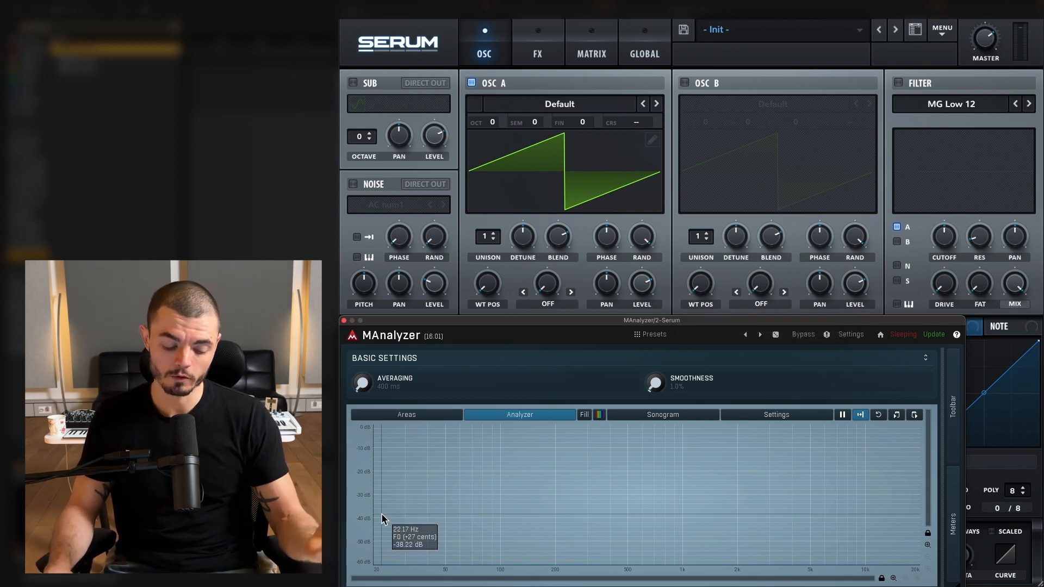
Step: Freeze the spectrum analyzer's display
click(842, 416)
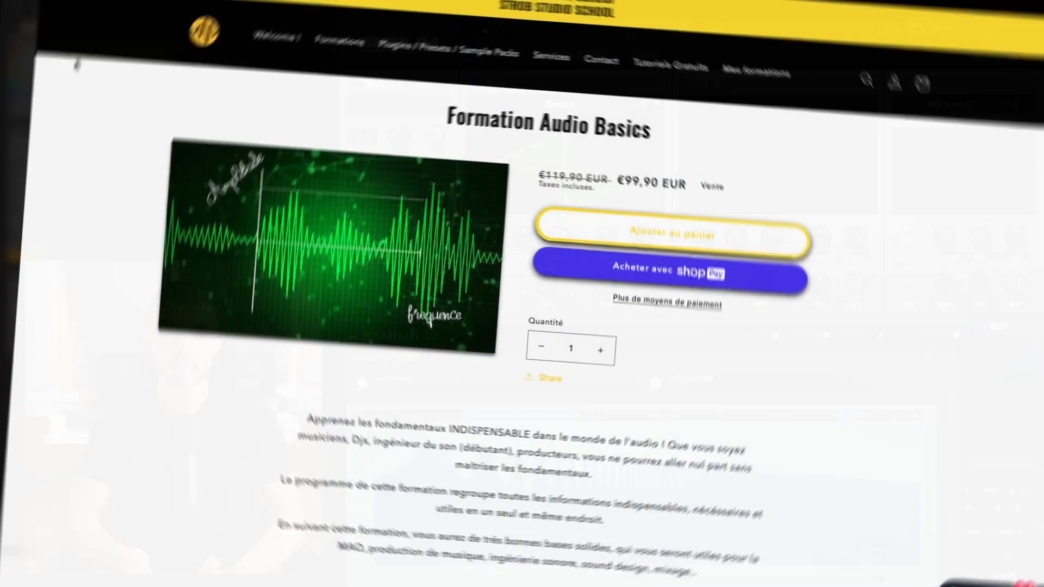
Step: Review the course programme on the Formation Audio Basics sales page
scroll(92, 185, down, 7)
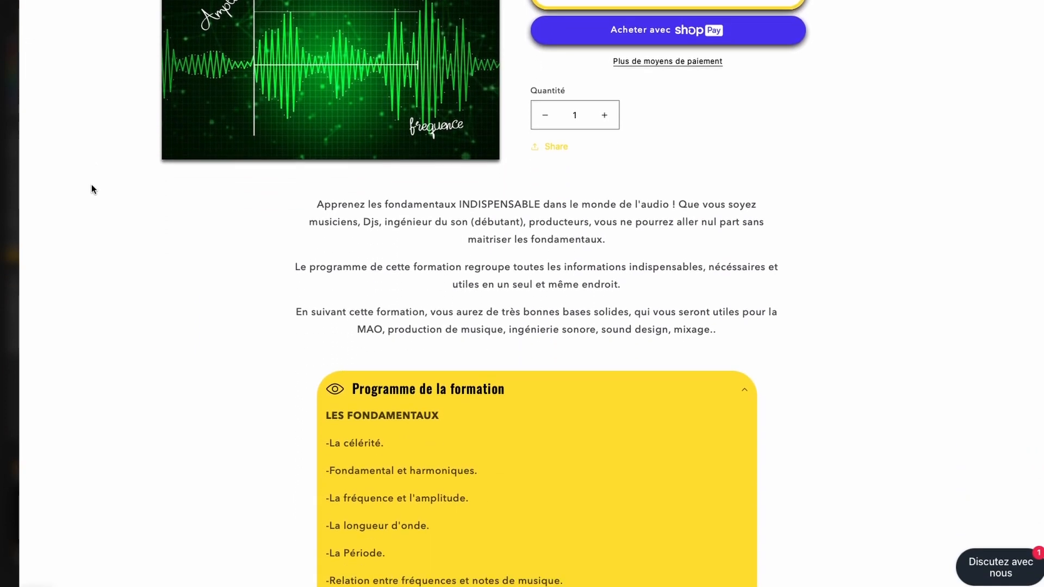
scroll(91, 185, down, 8)
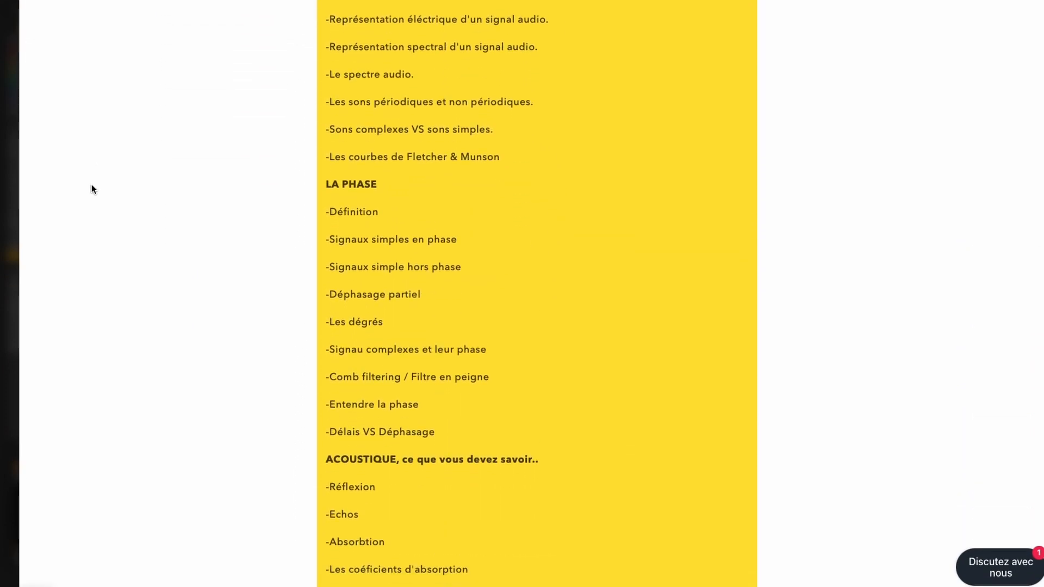
scroll(92, 188, down, 6)
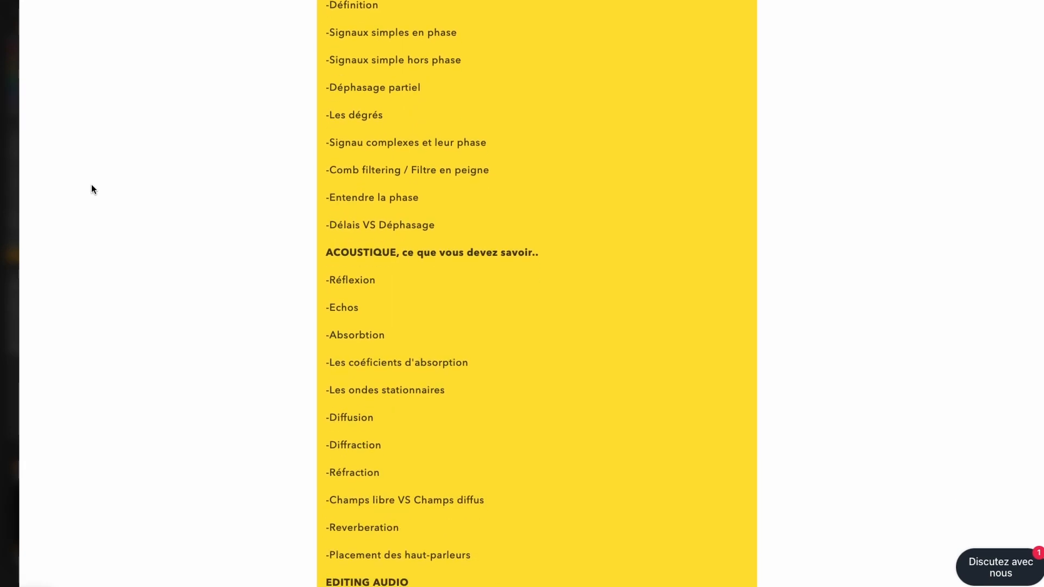
scroll(92, 186, down, 8)
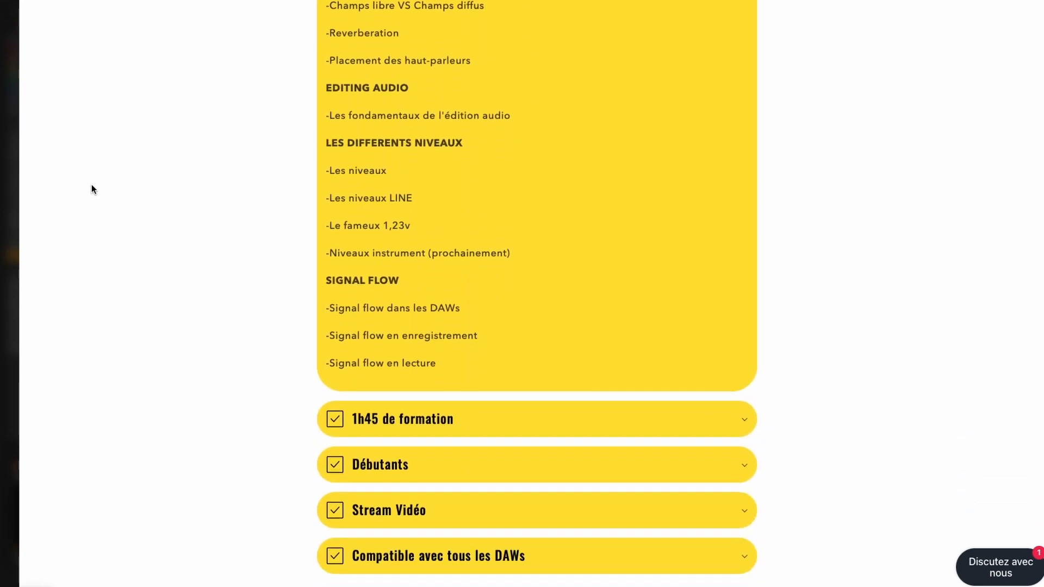
scroll(91, 185, up, 20)
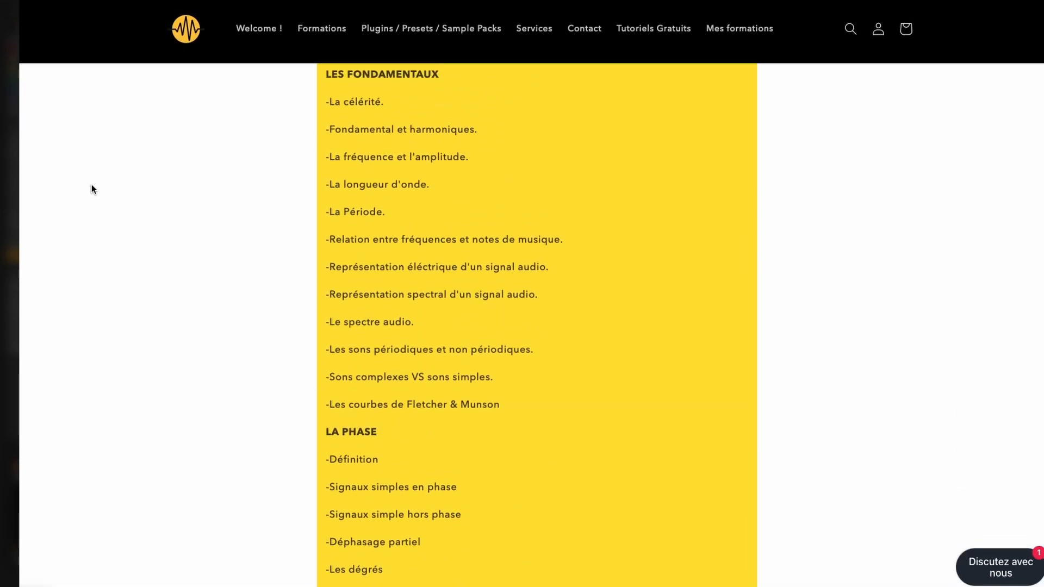
scroll(91, 188, up, 3)
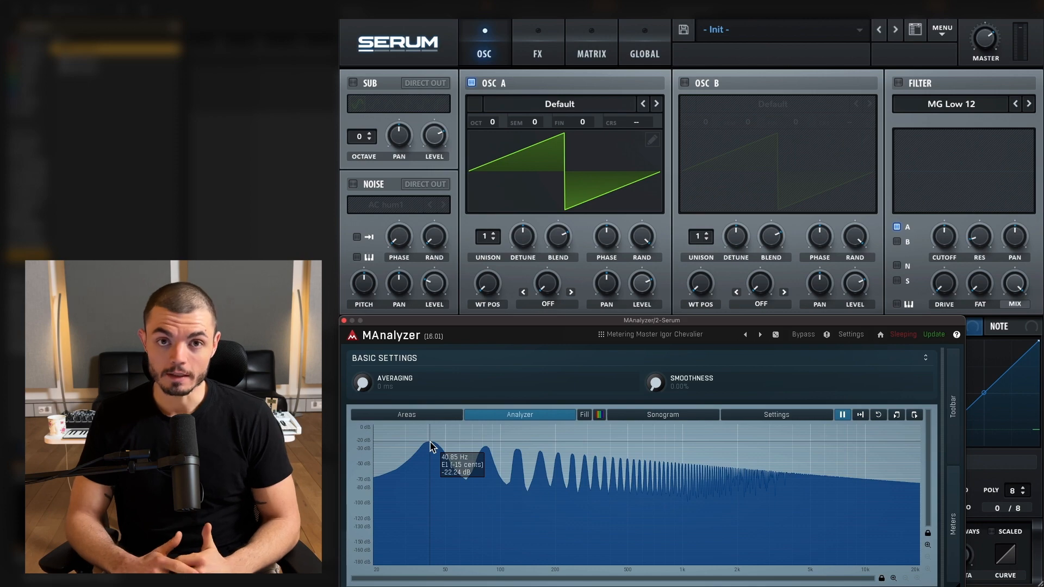
Step: Reshape the default saw in oscillator A's wavetable editor by changing the second harmonic's level, and normalize each frame separately
click(652, 141)
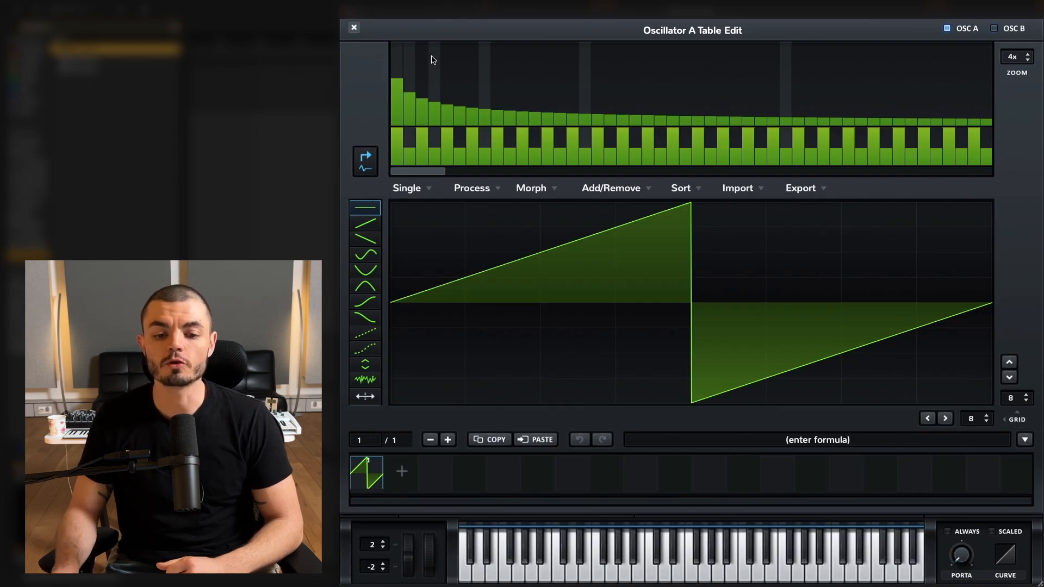
drag(412, 82, 412, 76)
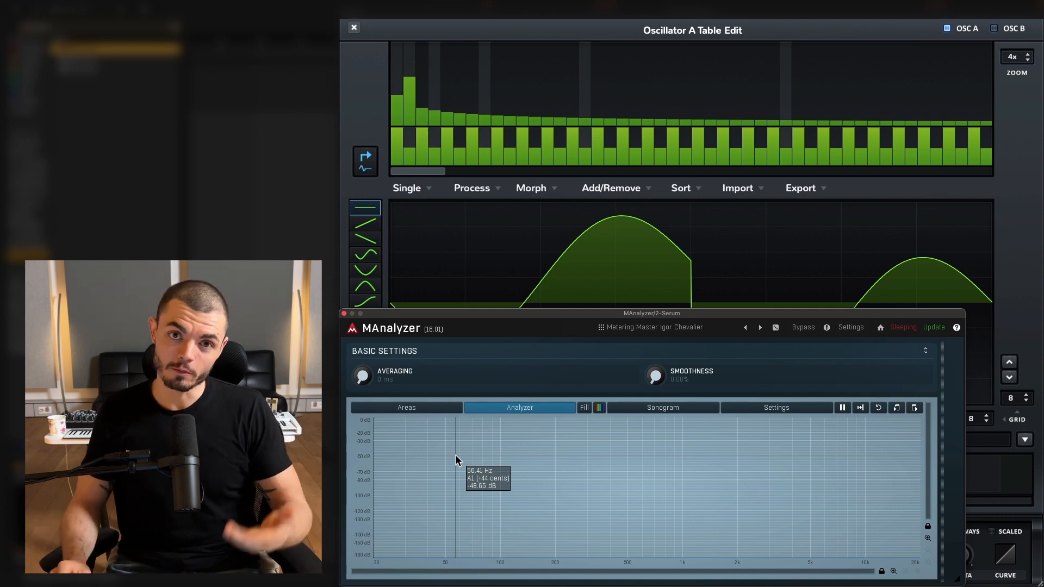
mouse_move(409, 89)
mouse_down()
mouse_move(409, 106)
mouse_move(398, 90)
mouse_move(409, 100)
mouse_up()
click(493, 194)
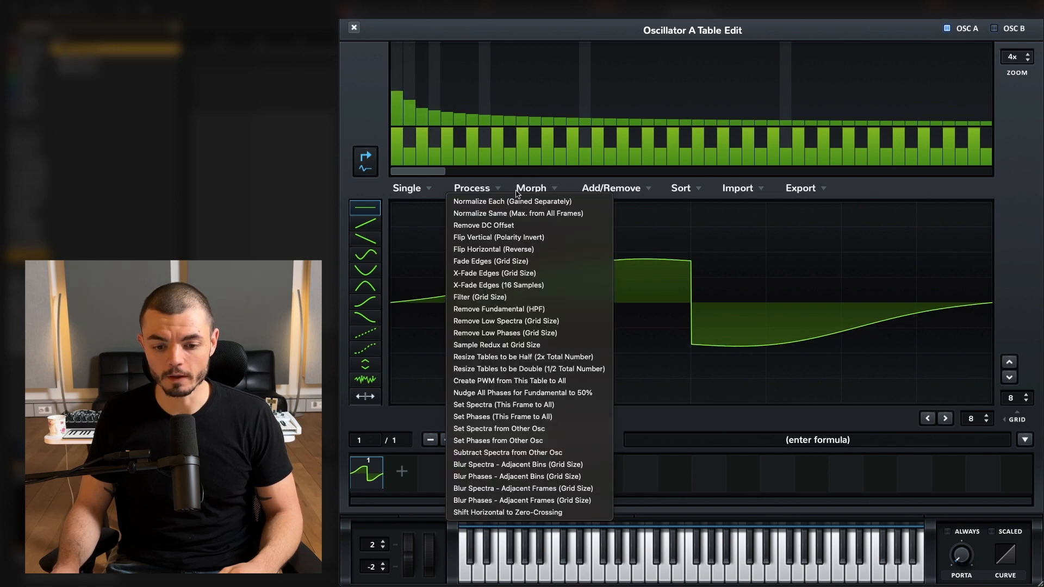
click(500, 202)
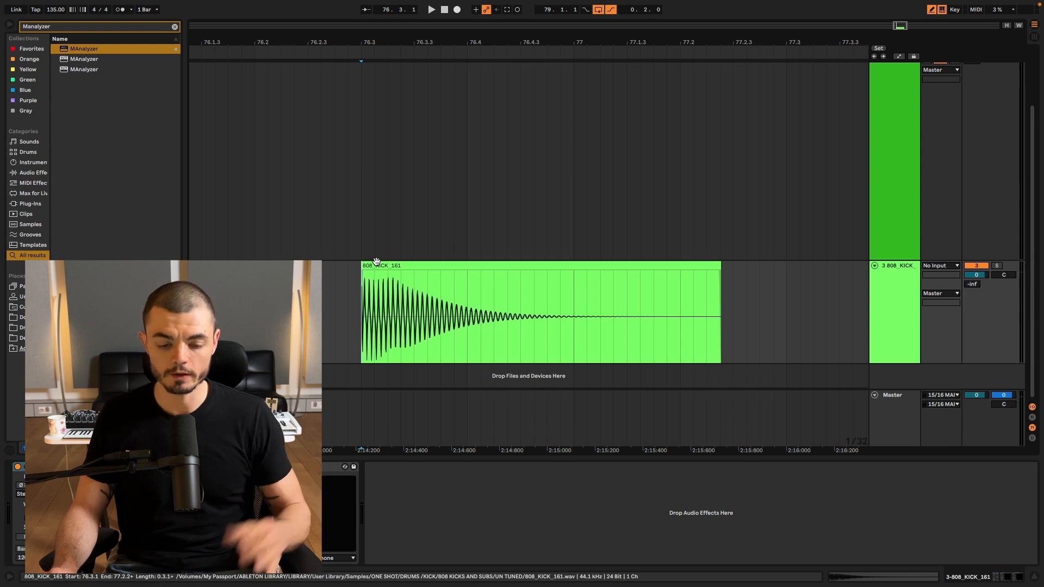
Step: Audition the 808_KICK_161 clip in Ableton Live and import it into oscillator A's wavetable editor in Serum
key(space)
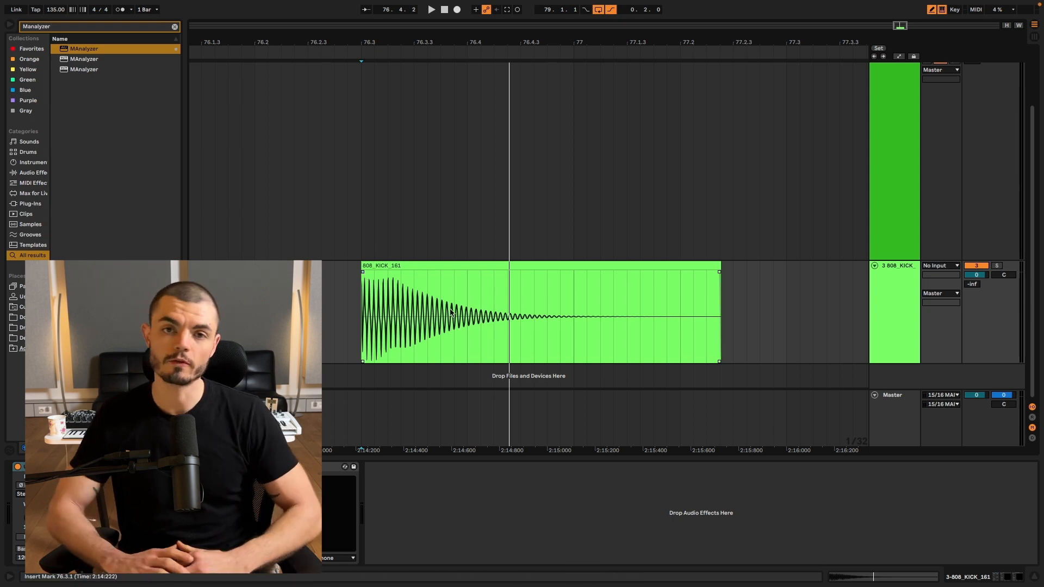
click(916, 148)
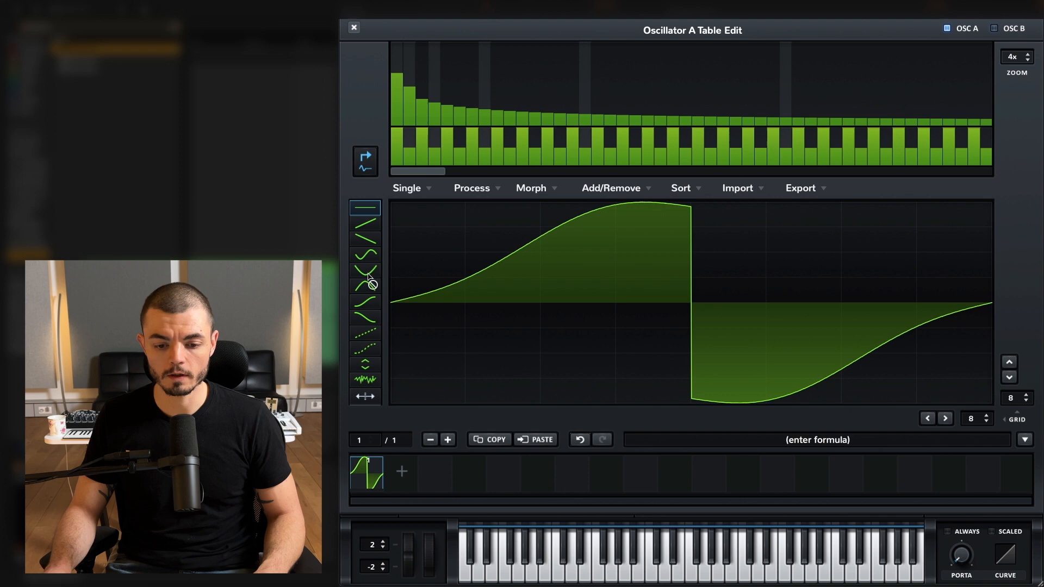
drag(368, 277, 629, 227)
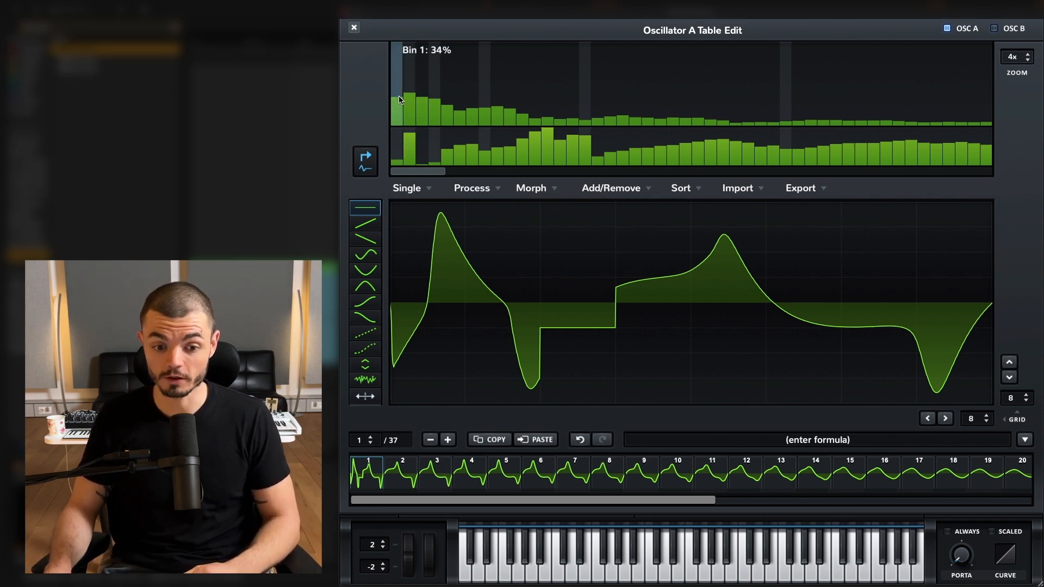
Step: Lower the first harmonic of frame 1, and normalize each frame of the kick wavetable separately with frame 13 selected
mouse_move(398, 97)
mouse_down()
mouse_move(399, 60)
mouse_move(399, 110)
mouse_up()
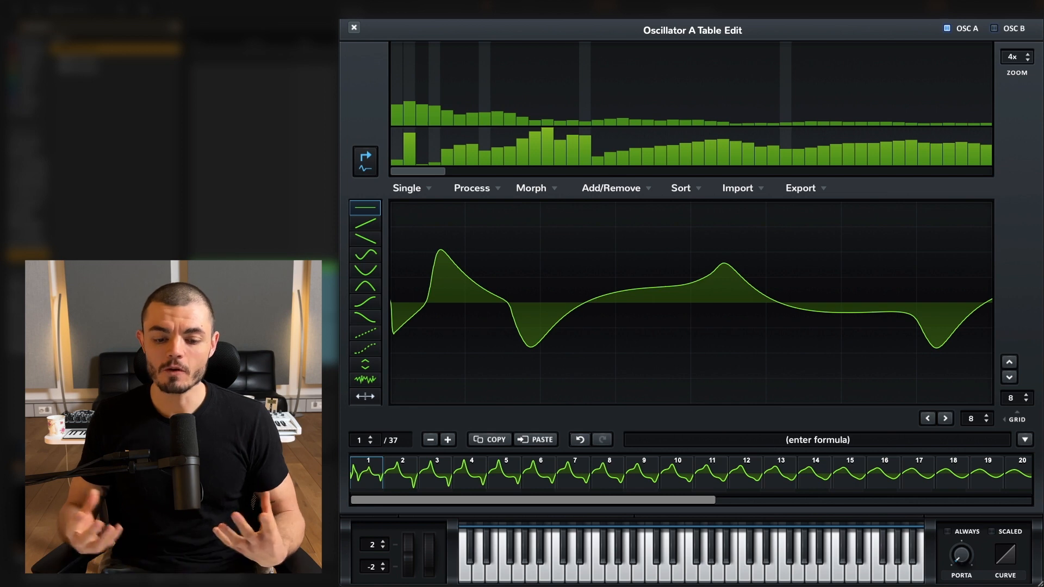
click(779, 480)
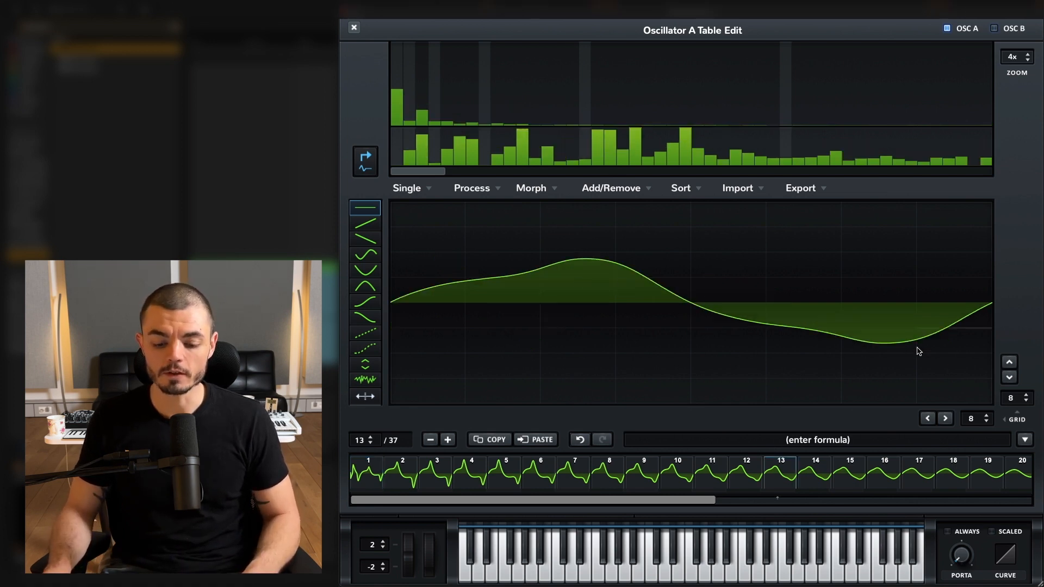
click(492, 191)
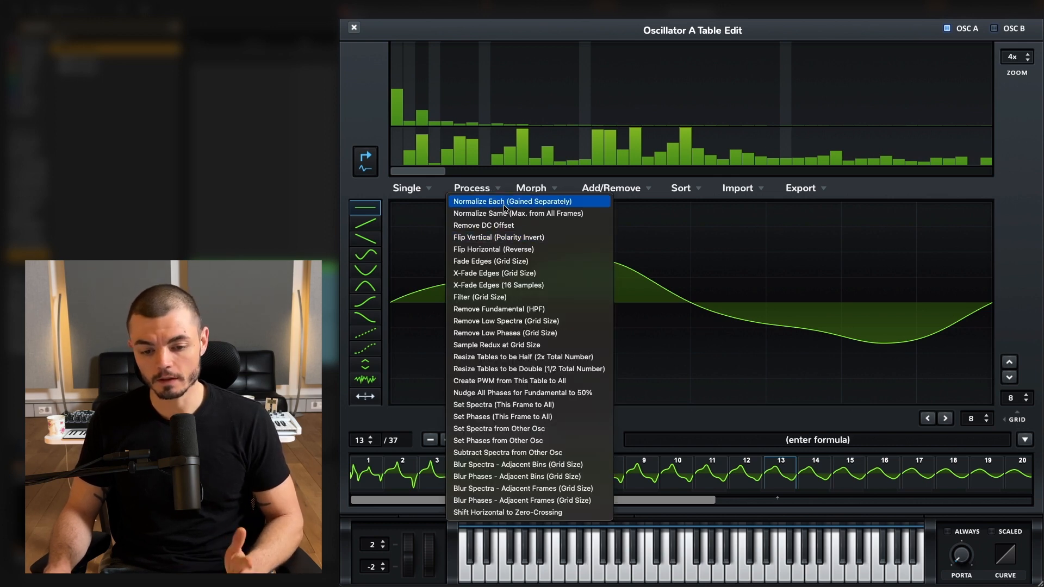
click(506, 208)
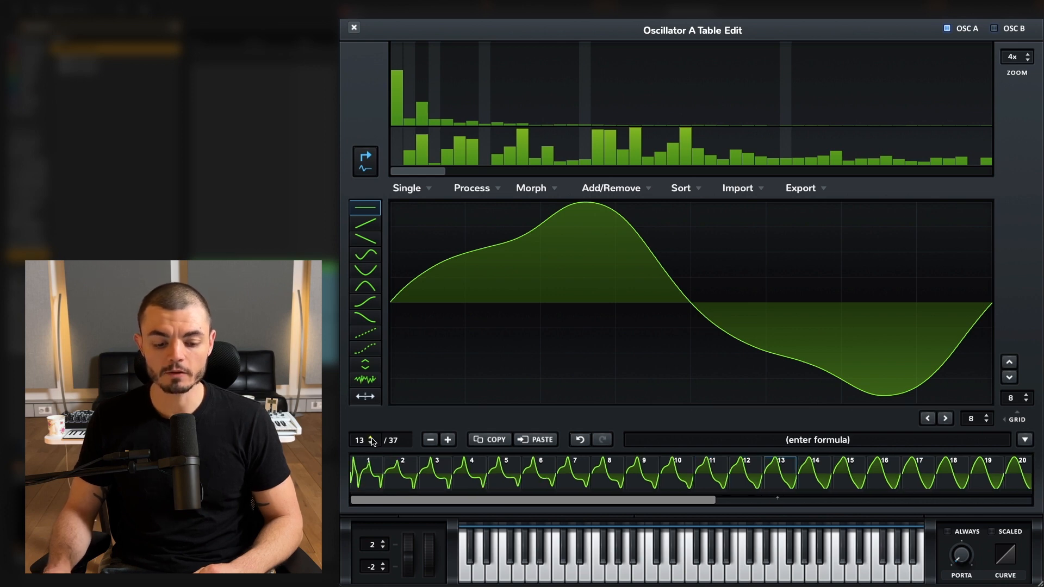
Step: Compare the waveforms and harmonics of frames 1 and 2 in the kick wavetable
drag(373, 442, 350, 550)
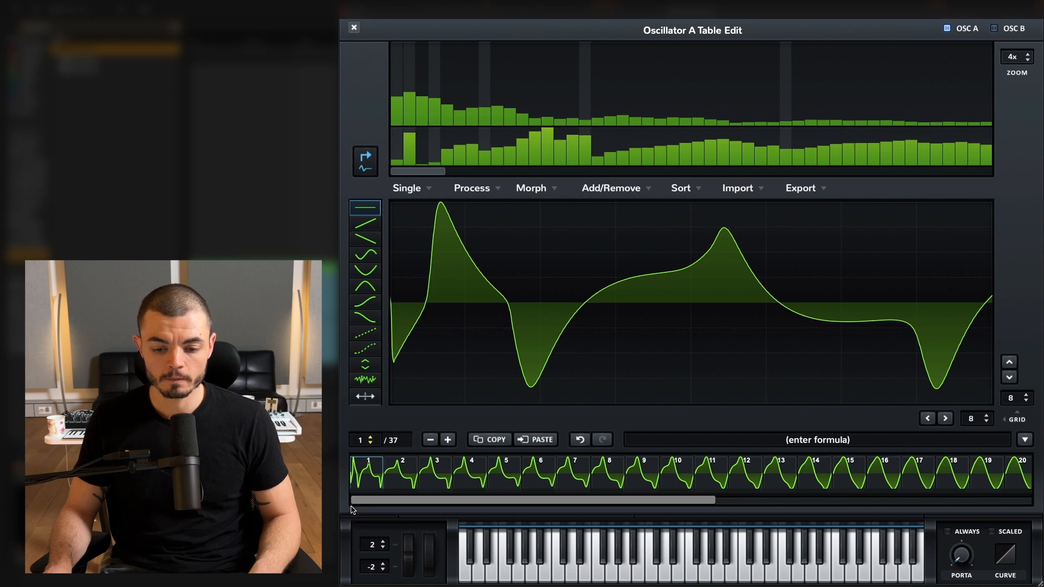
drag(359, 481, 398, 374)
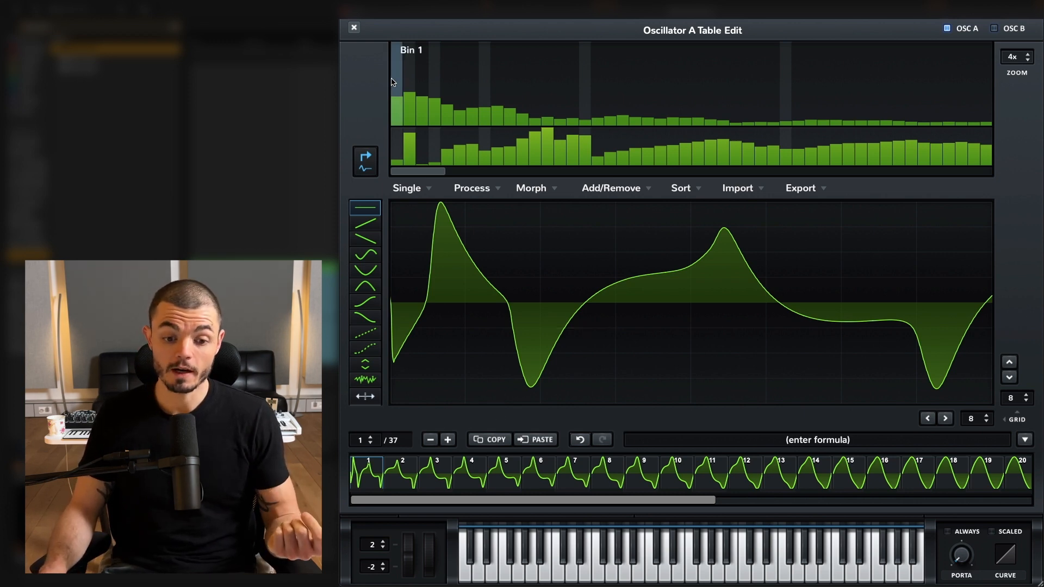
click(386, 478)
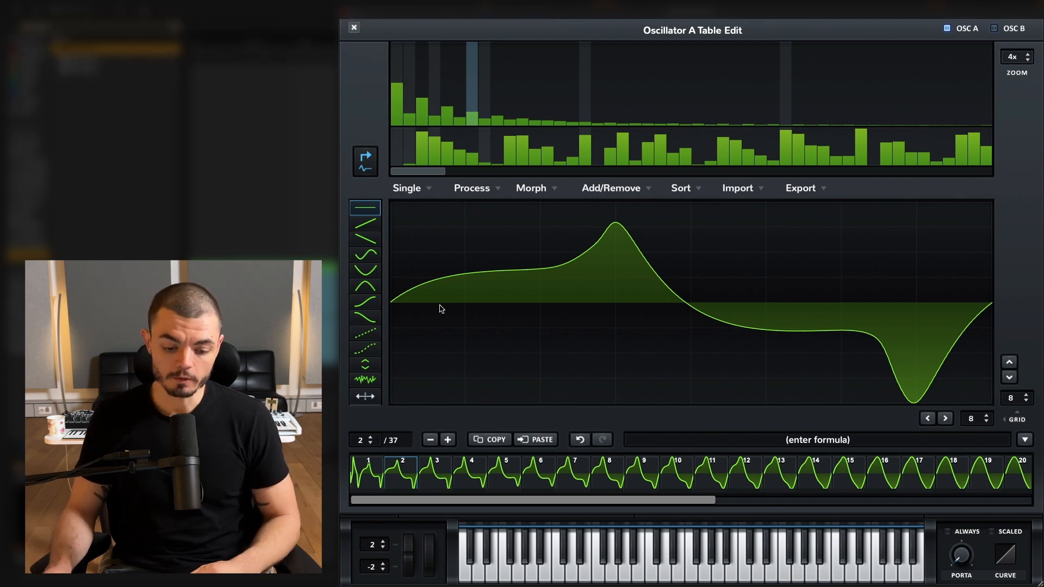
click(370, 469)
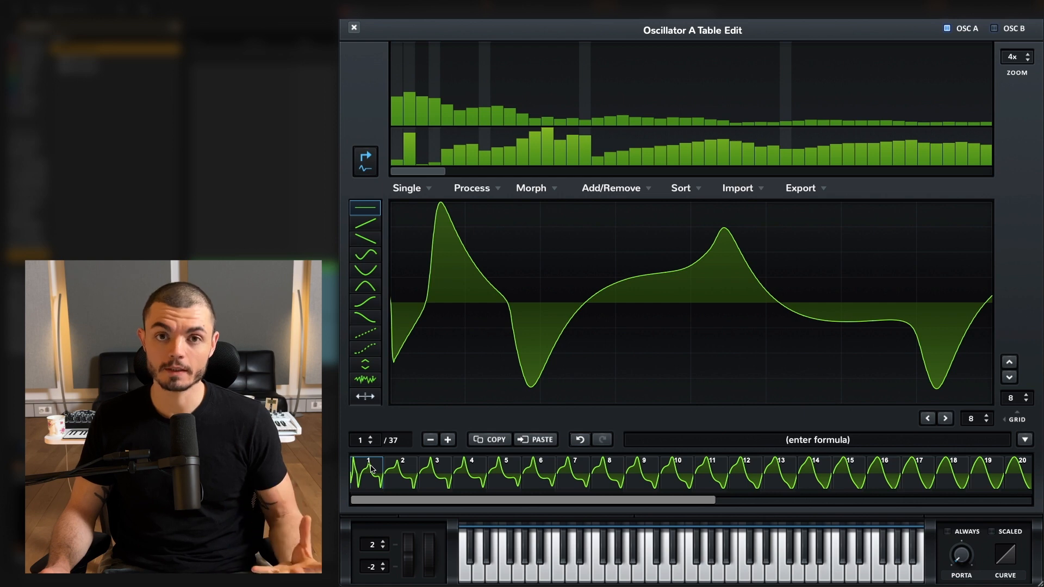
Step: Raise the first harmonic of the kick wavetable's frame 1 above 50% and open the wavetable morph options
drag(400, 97, 400, 73)
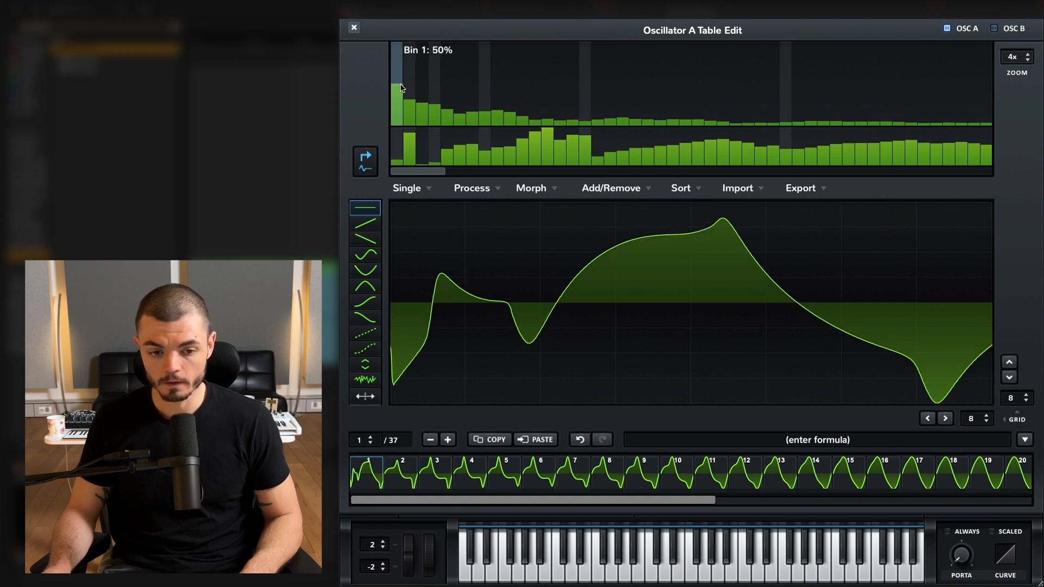
drag(402, 87, 402, 77)
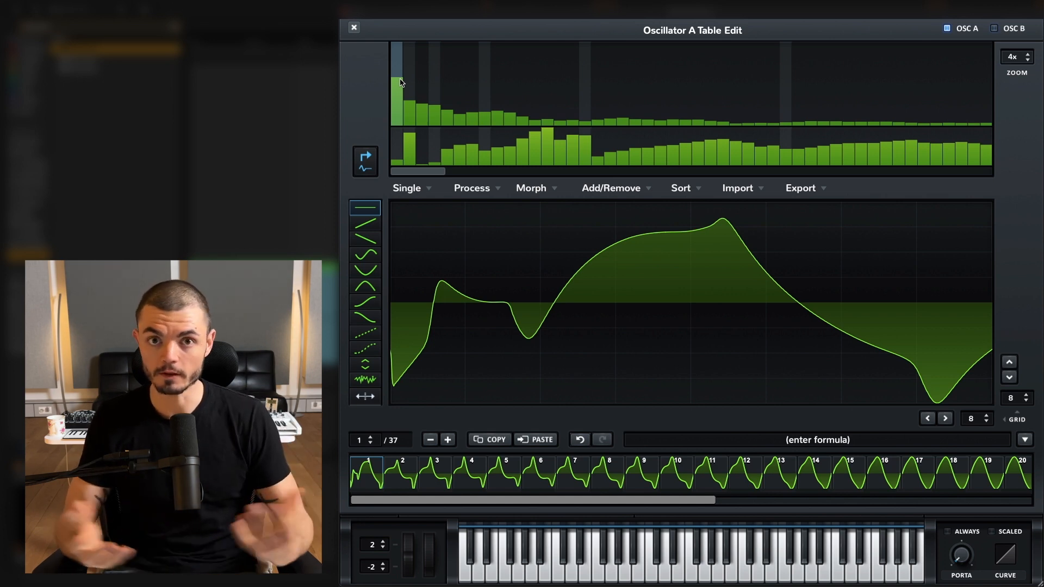
click(532, 188)
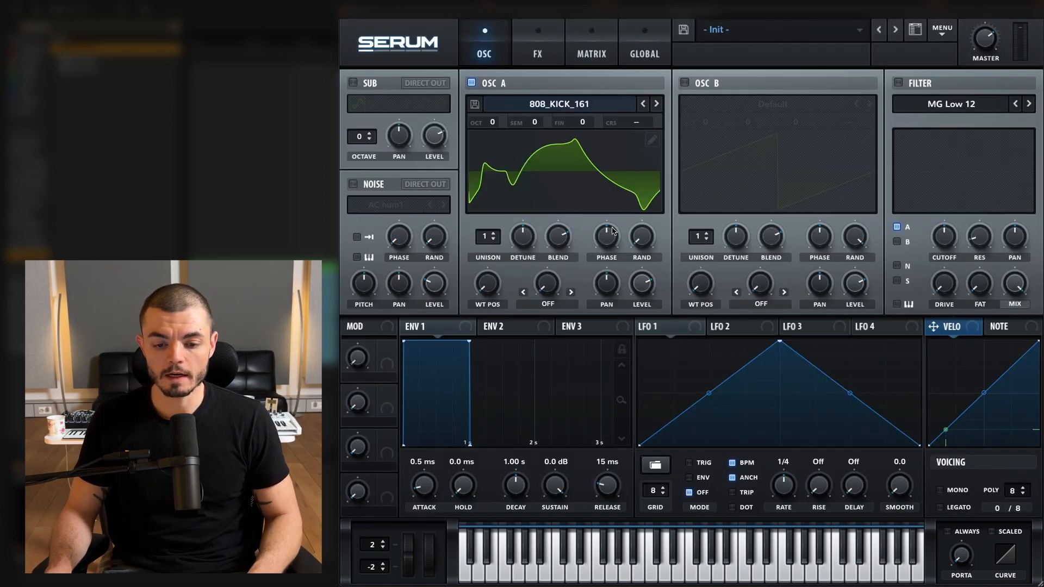
Step: Turn oscillator A's start phase fully down and try adjusting its wavetable position
drag(613, 231, 589, 293)
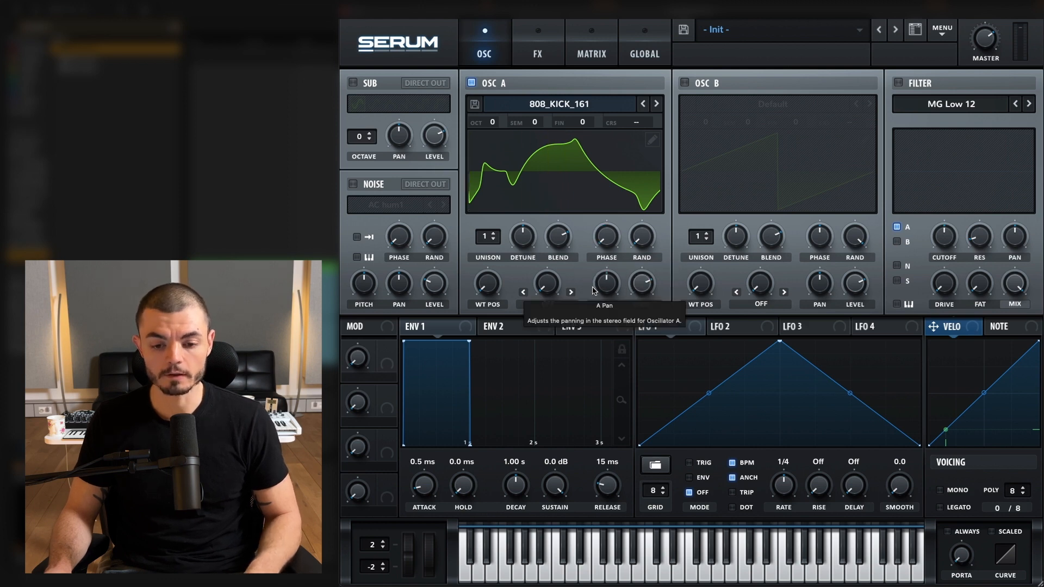
drag(495, 278, 484, 256)
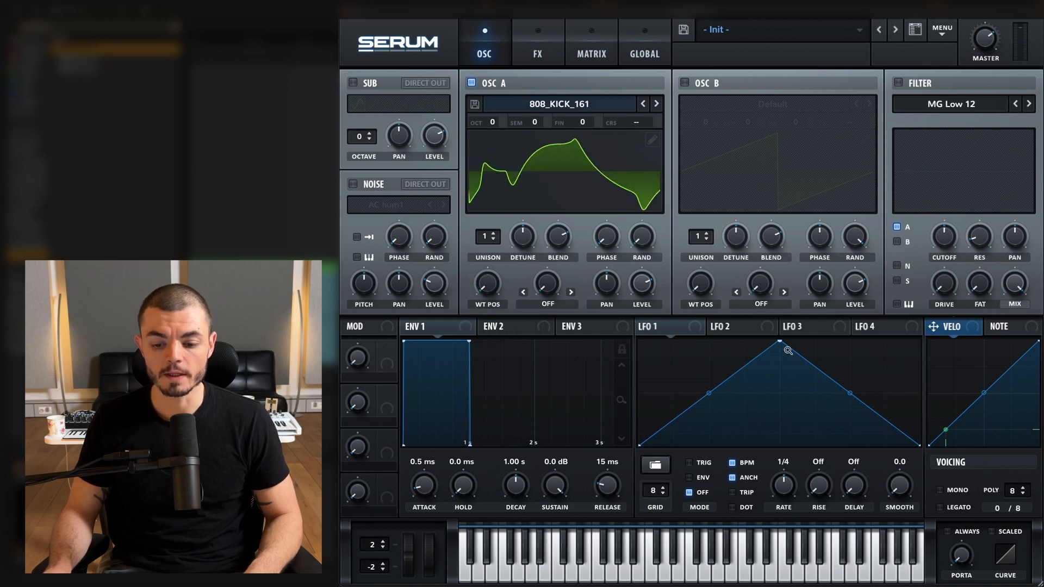
Step: Reset the synth to the init preset and load the FMFM wavetable into oscillator A
click(942, 30)
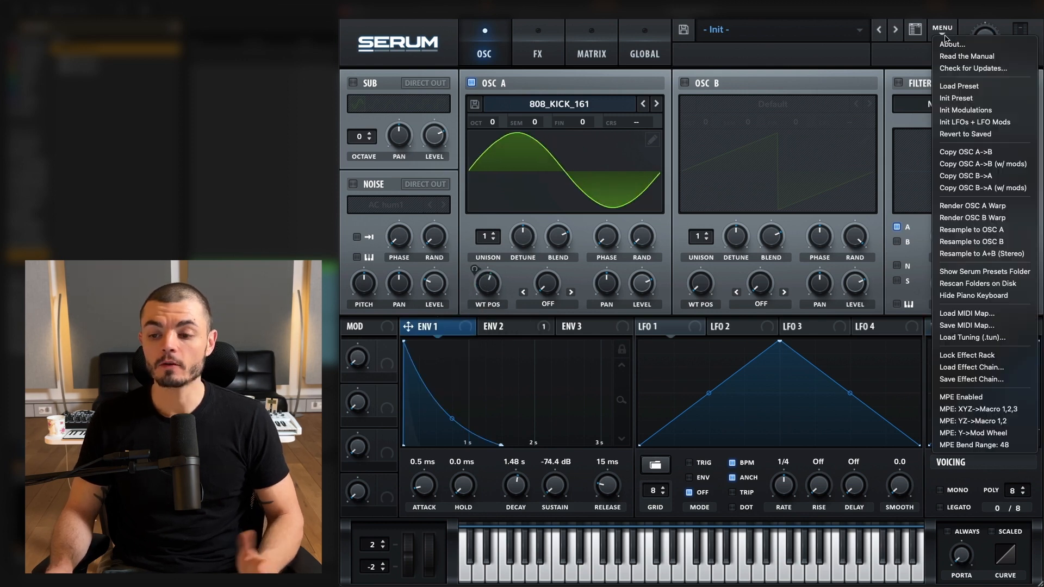
click(956, 97)
click(656, 104)
click(655, 103)
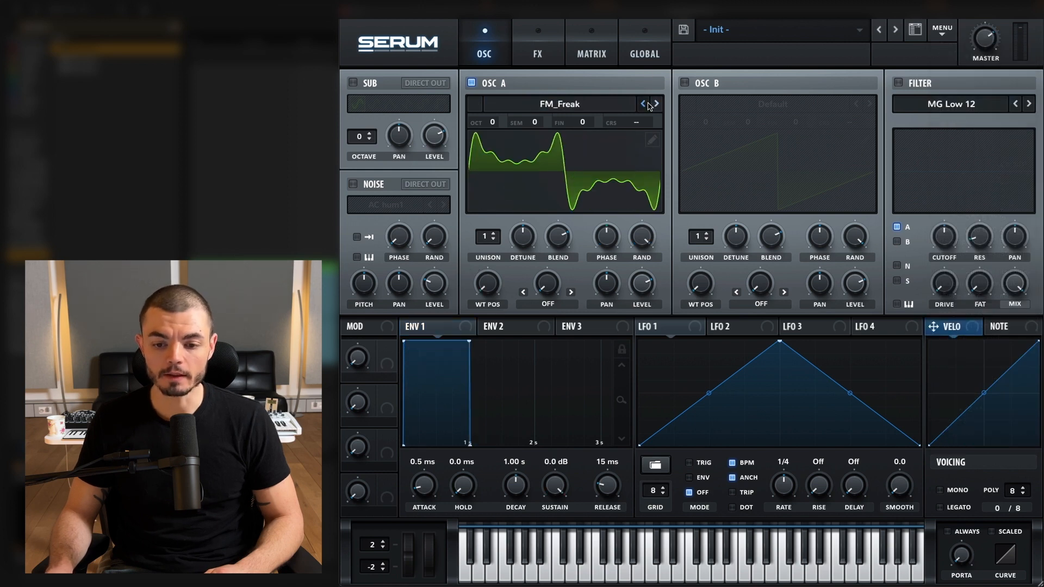
click(645, 104)
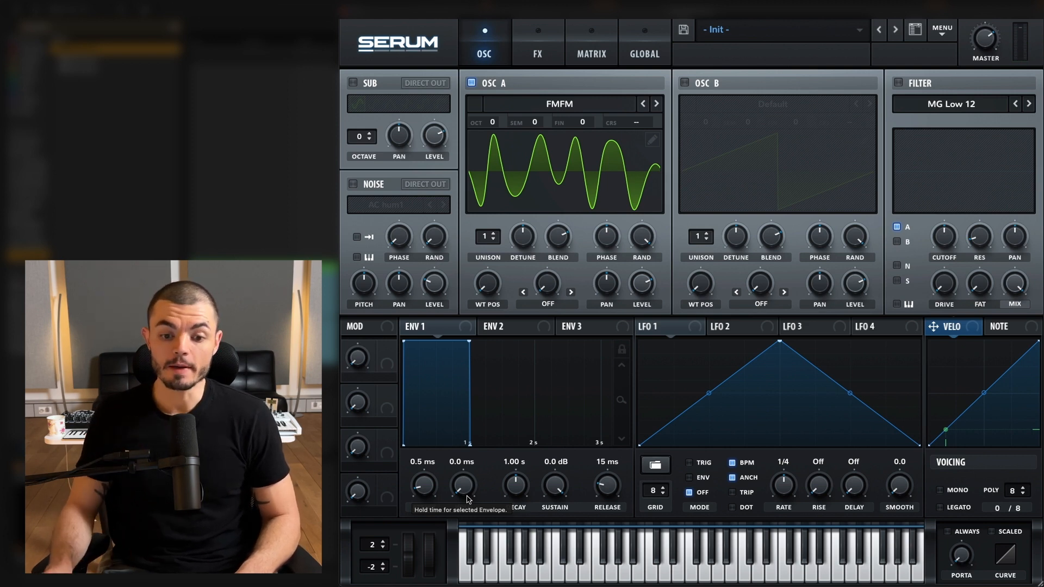
drag(492, 122, 494, 146)
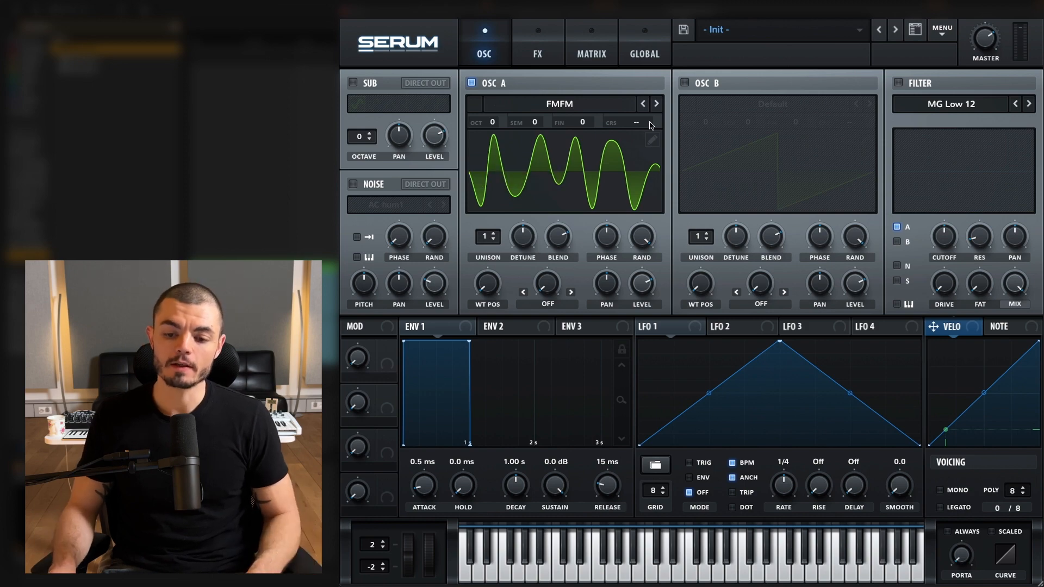
Step: Open the FMFM table in the wavetable editor and raise the first and third harmonics of frame 1
click(652, 140)
drag(400, 98, 397, 67)
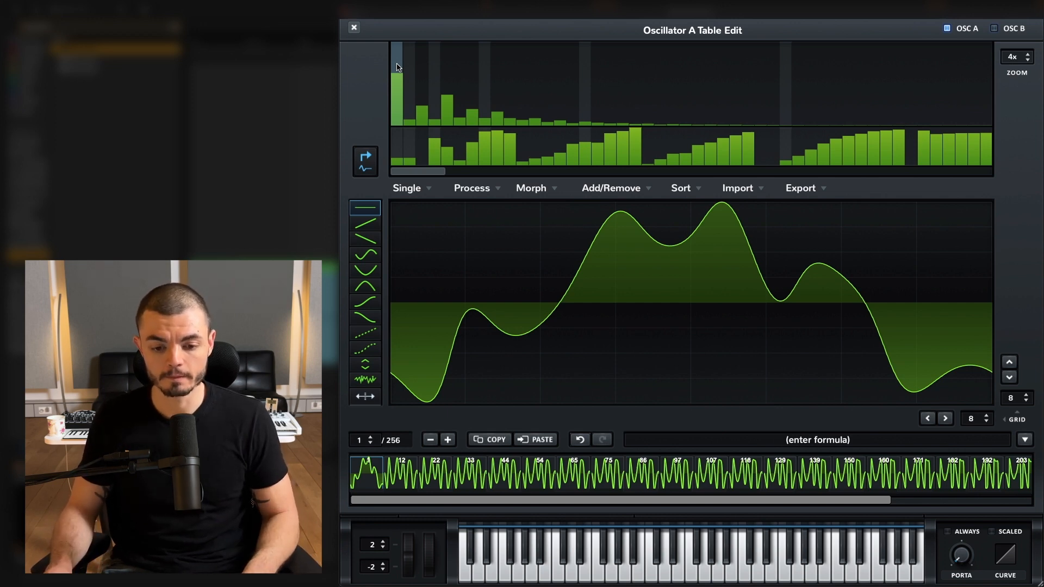
drag(423, 109, 426, 96)
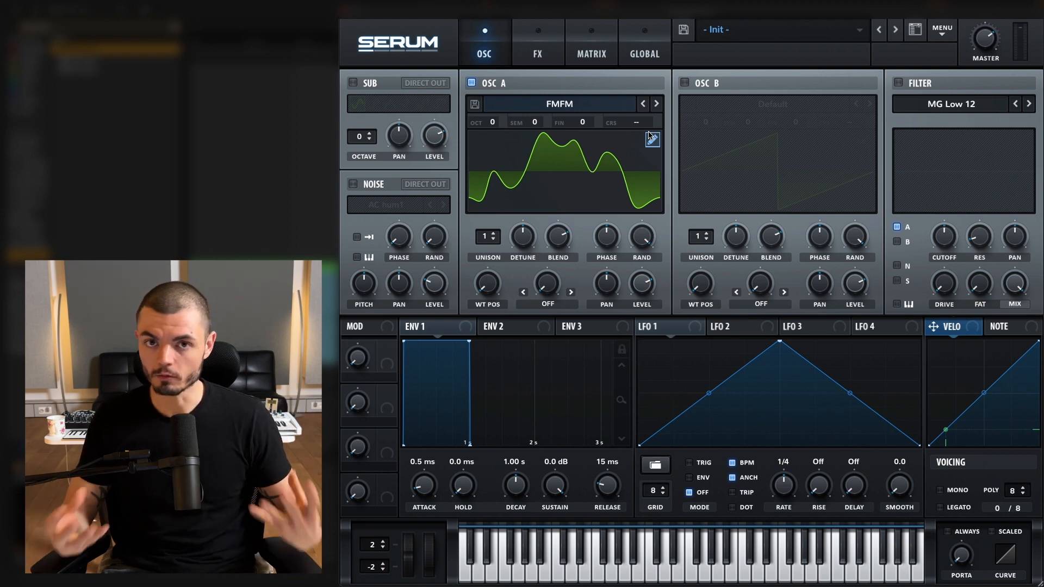
Step: Load the FM_Splat wavetable into oscillator A and open it in the wavetable editor
click(657, 104)
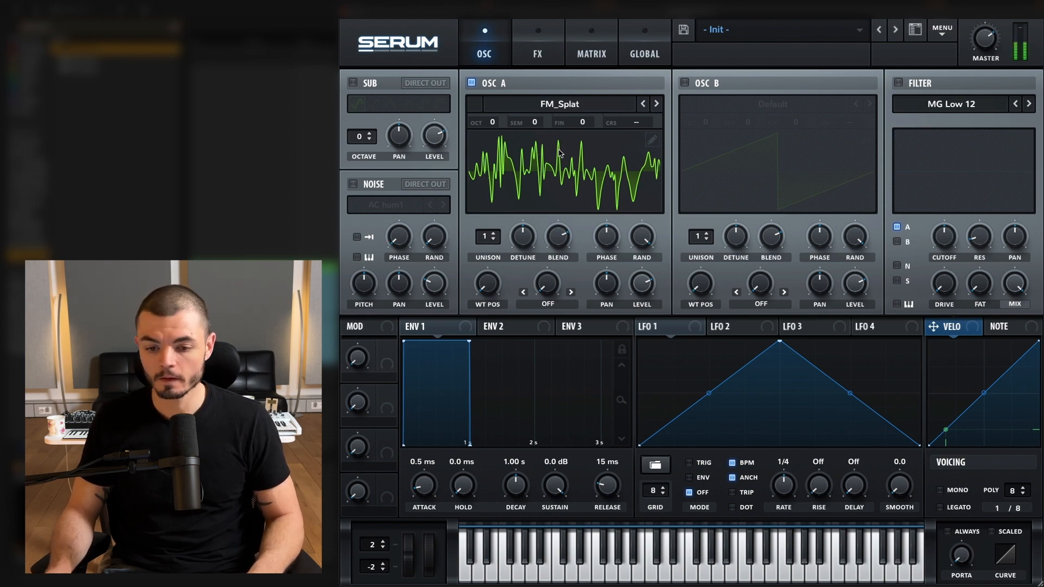
click(652, 140)
Step: Raise frame 1's first harmonic well above all the others and slightly strengthen its second harmonic
click(397, 86)
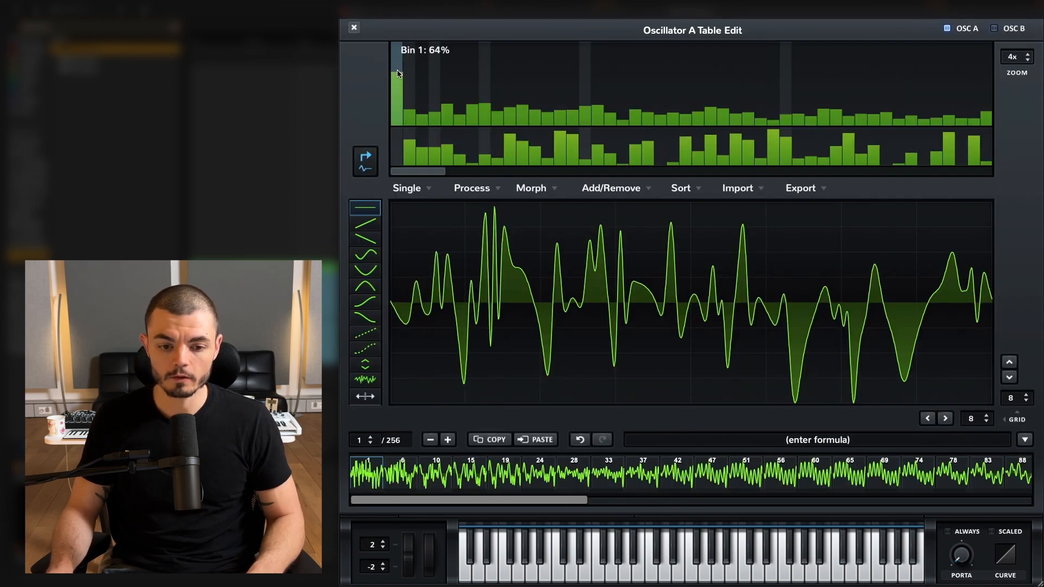
click(409, 100)
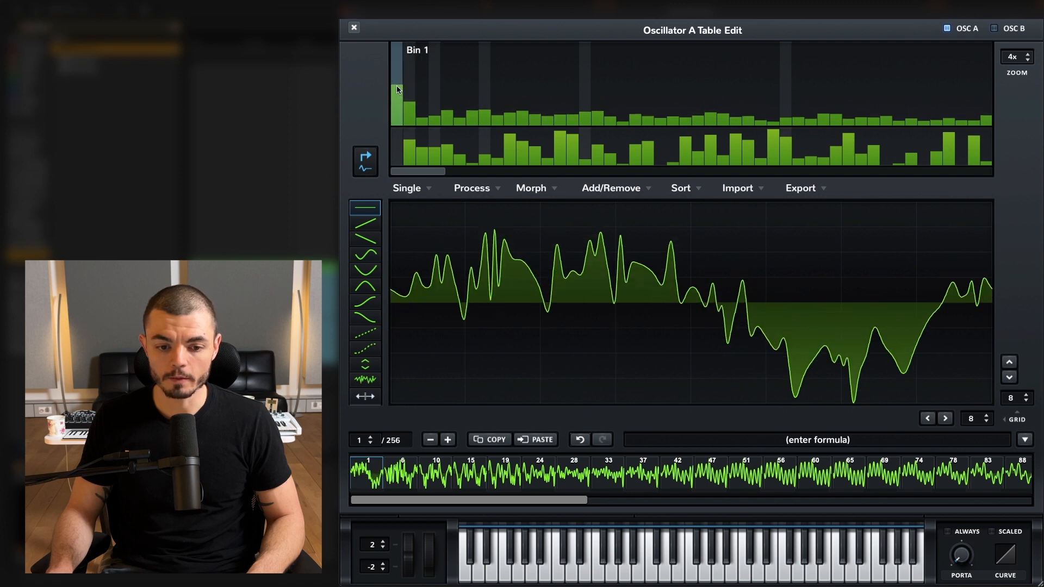
drag(396, 85, 397, 79)
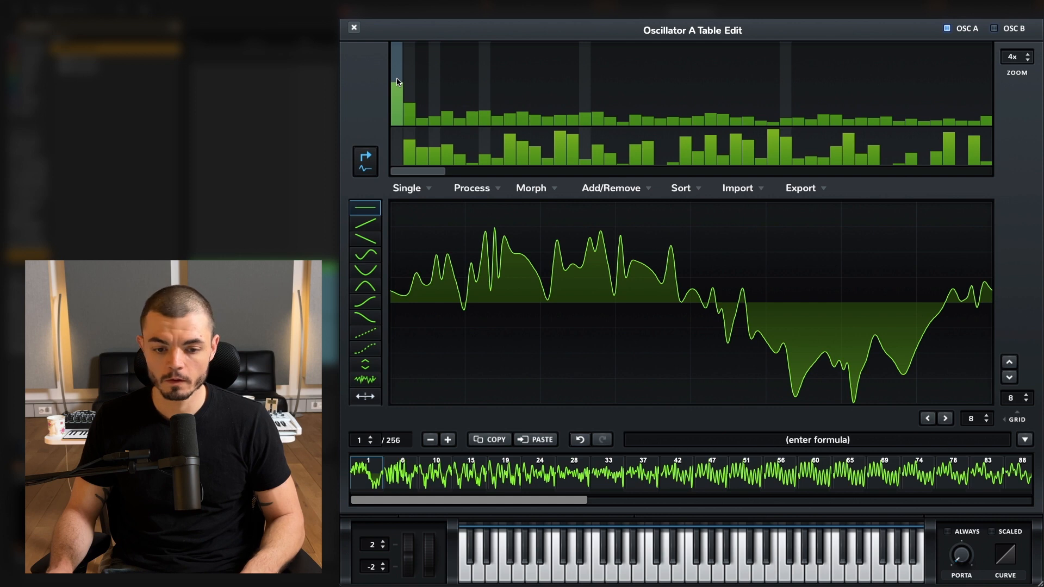
click(397, 77)
click(397, 77)
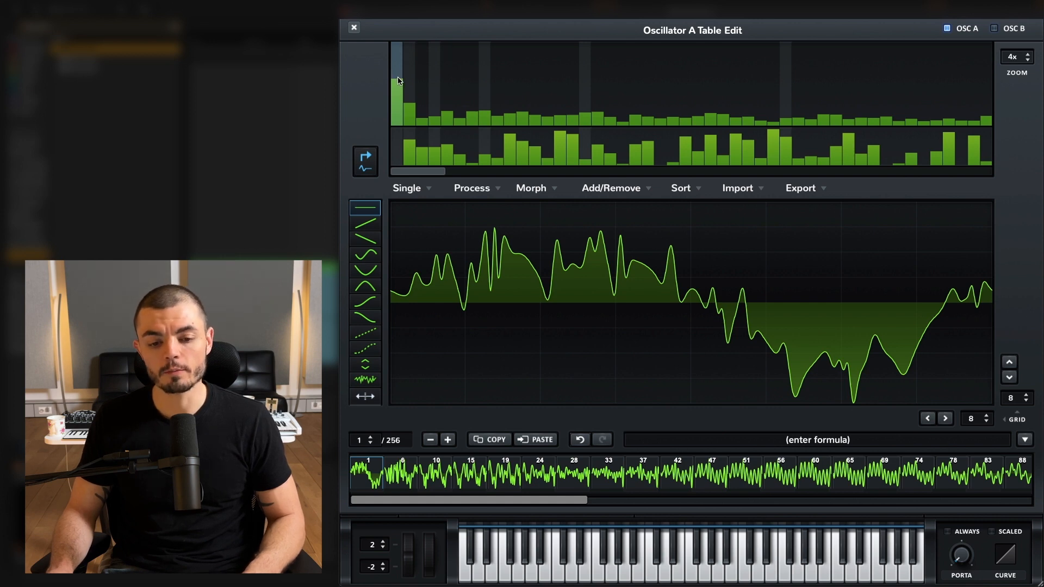
mouse_move(395, 55)
mouse_down()
mouse_move(400, 81)
mouse_move(400, 59)
mouse_up()
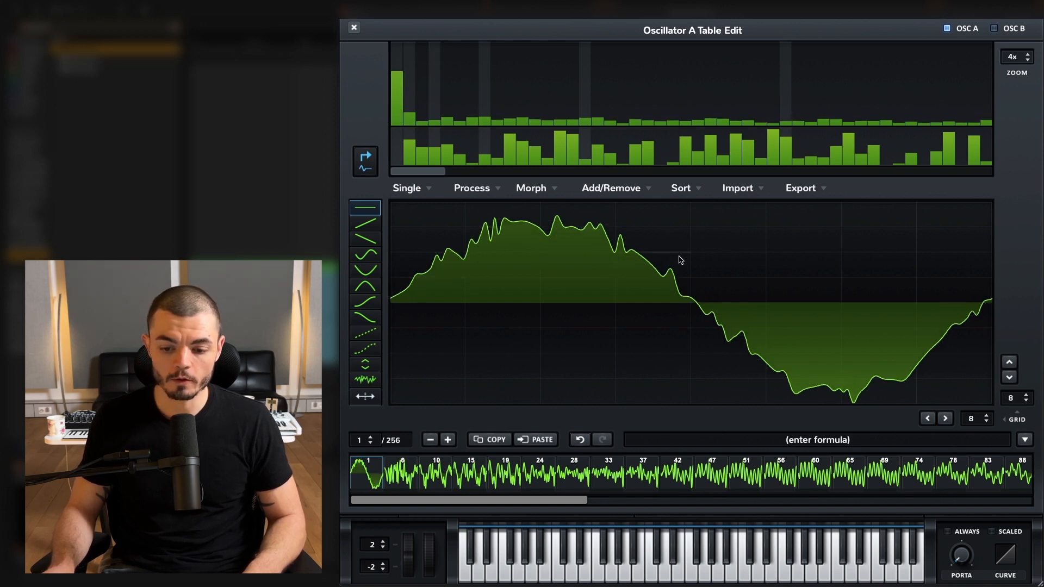